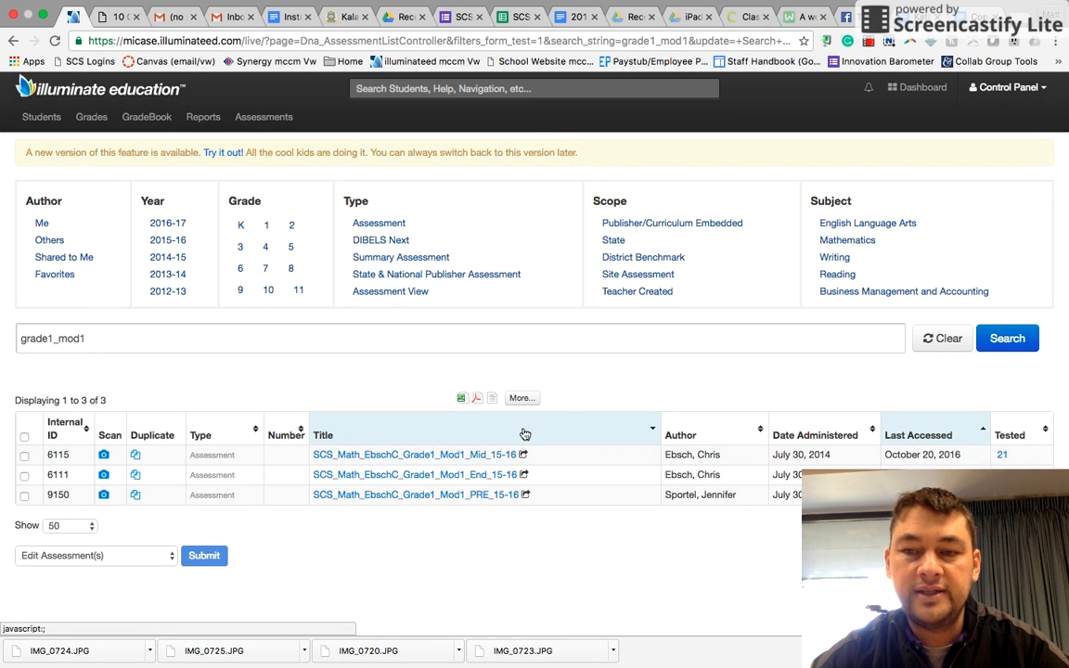
Step: Open the SCS_Math_EbschC_Grade1_Mod1_Mid_15-16 assessment and start linking it to the GradeBook
click(449, 456)
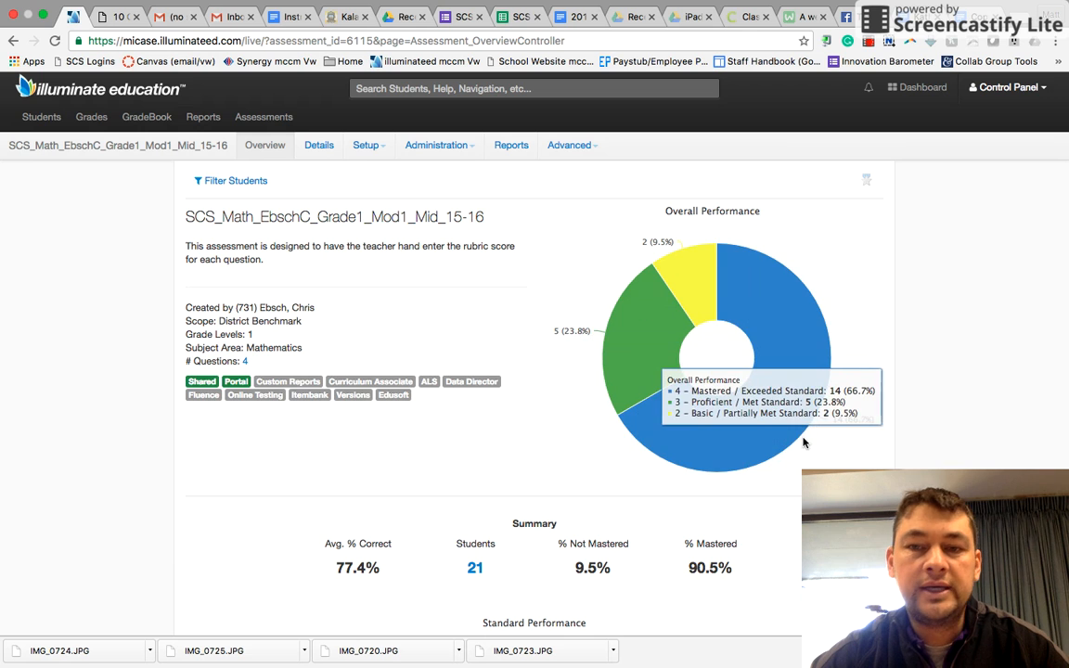
scroll(843, 448, down, 5)
scroll(845, 455, up, 5)
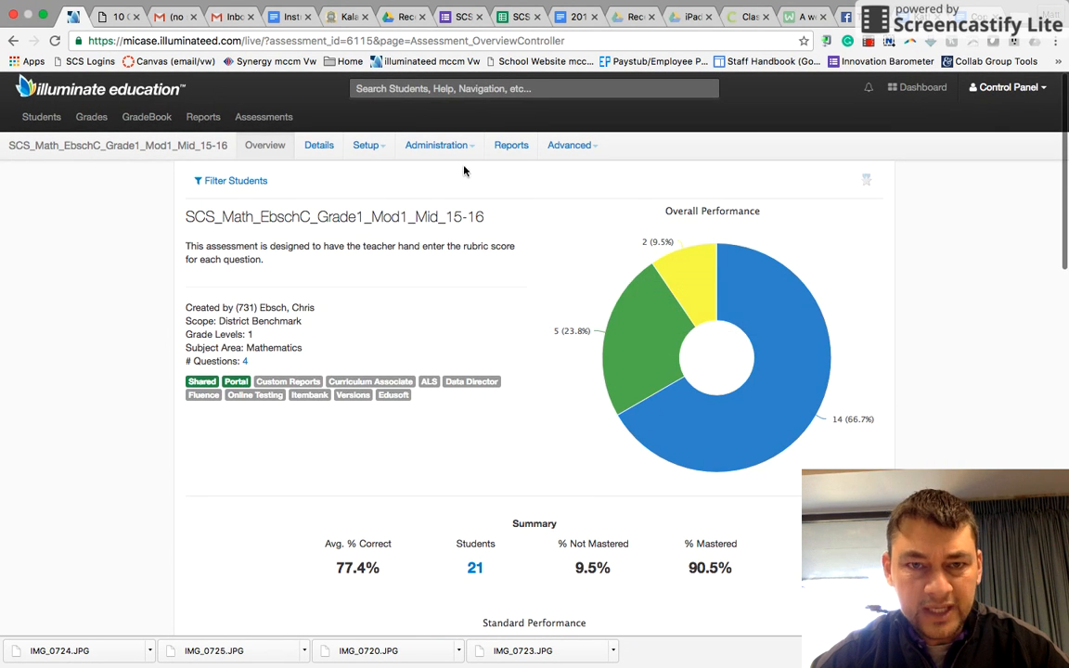
click(432, 153)
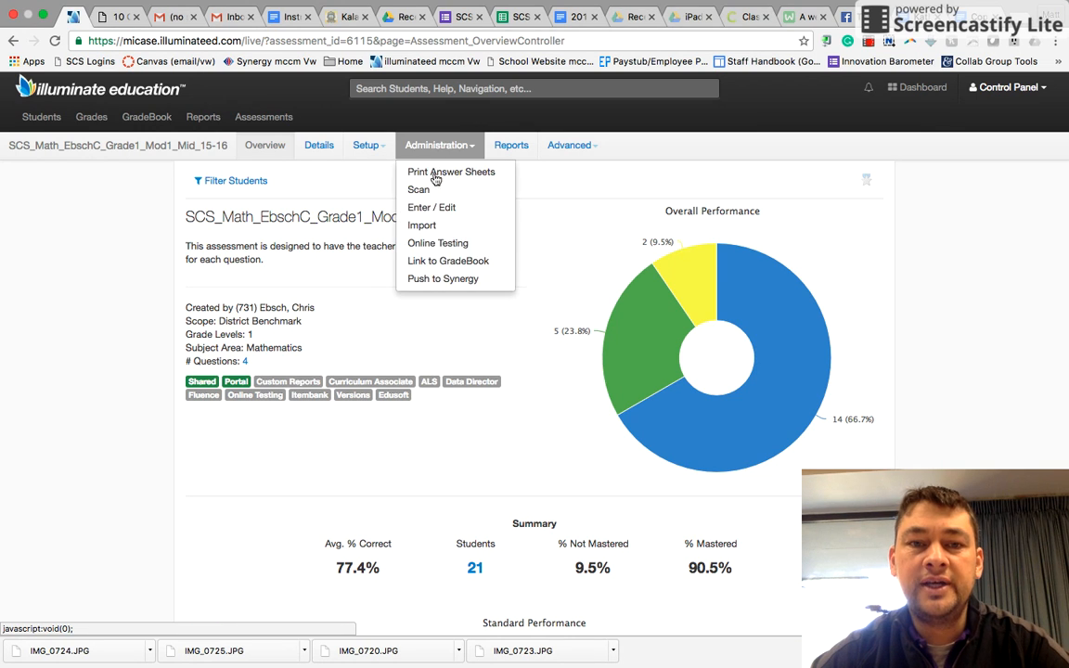
click(457, 262)
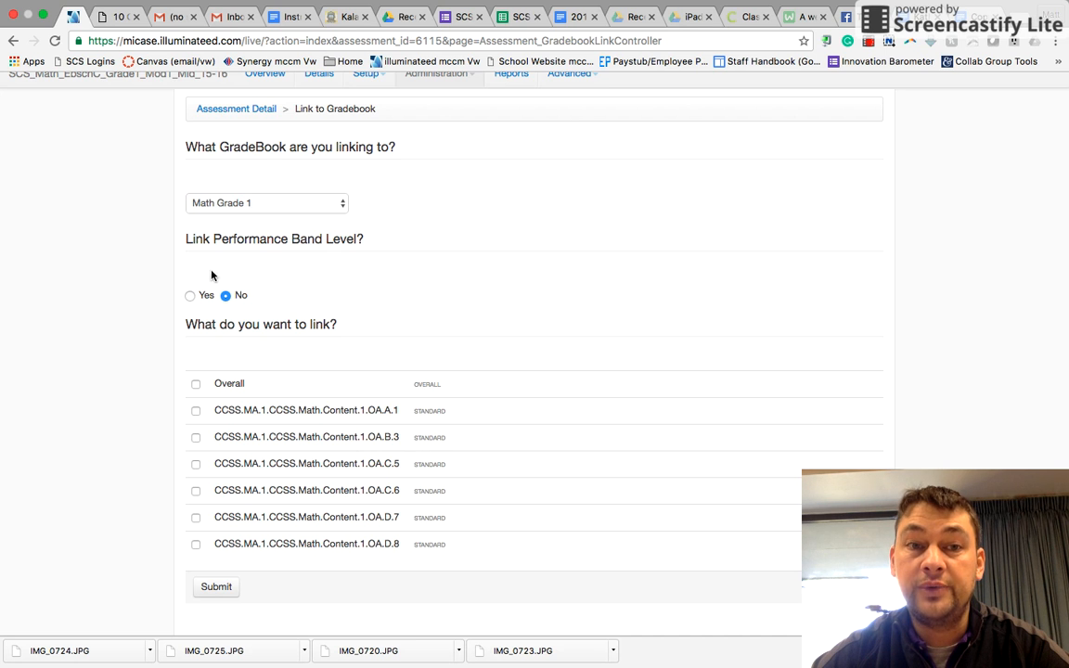
Step: Link the performance band level, select all six CCSS standards, and submit the link selection
click(190, 296)
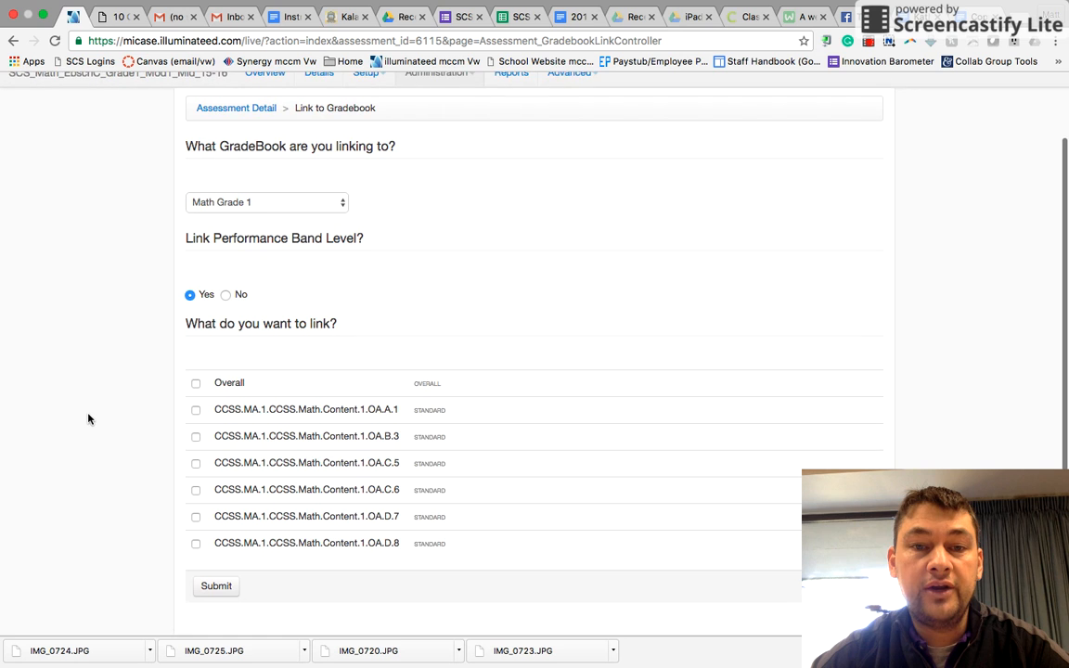
click(196, 385)
click(196, 411)
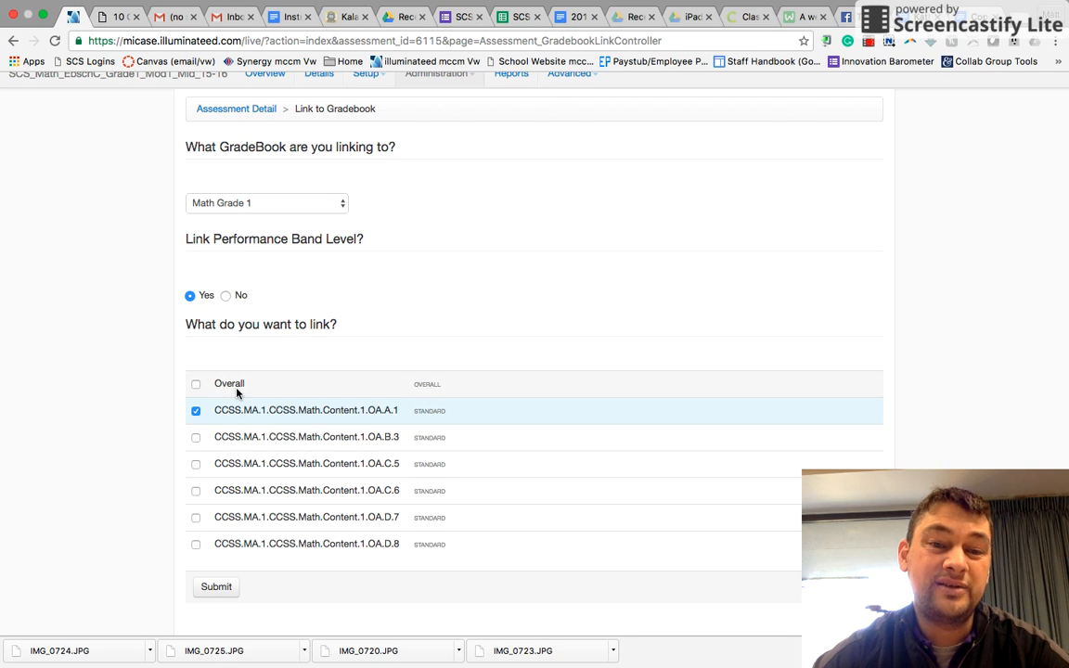
click(196, 438)
click(196, 466)
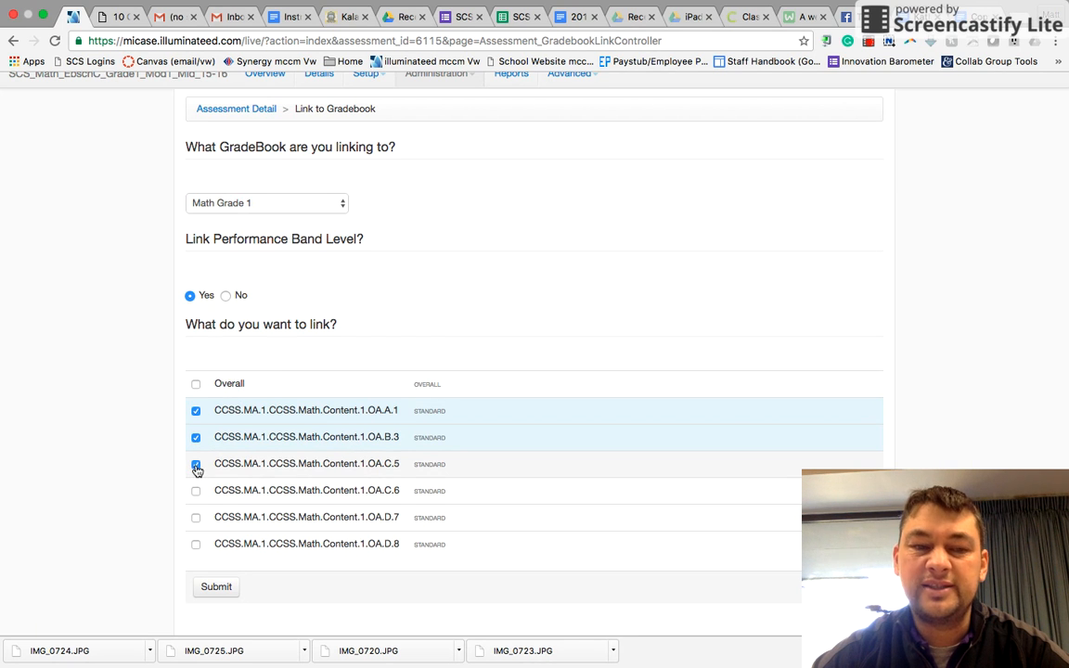
click(196, 518)
click(196, 544)
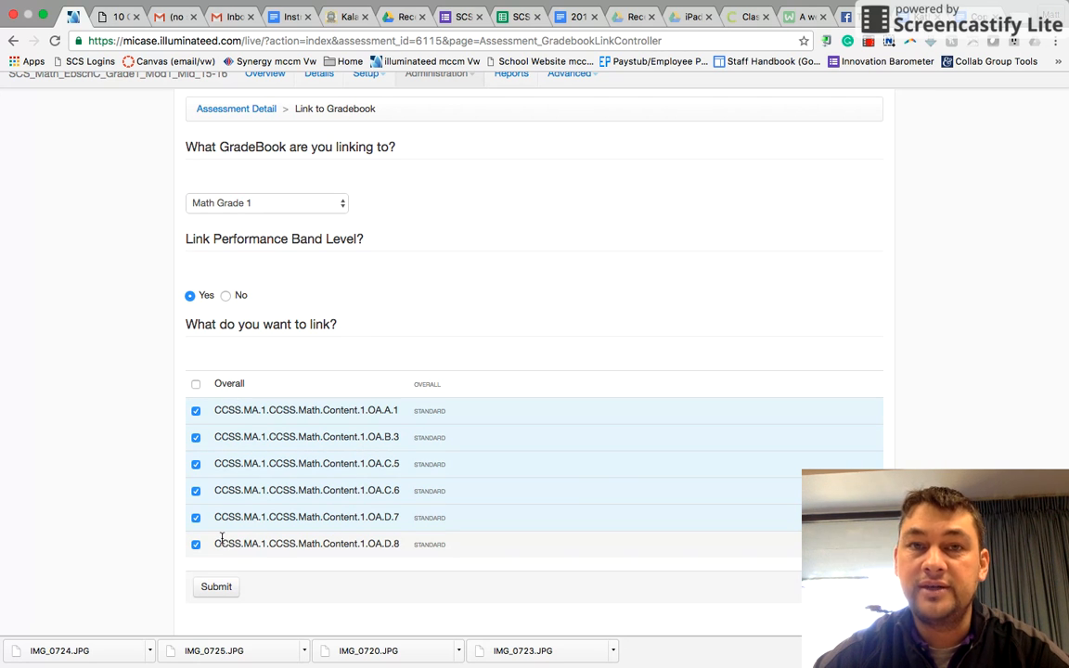
click(217, 588)
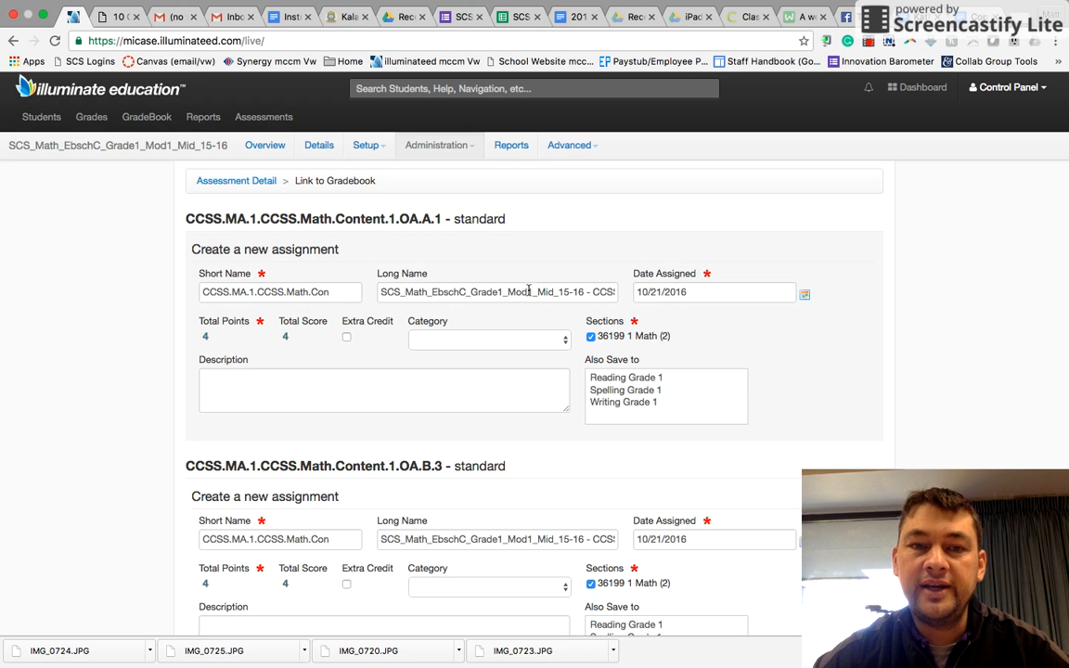
Step: Set the first assignment's short name to CCSS.MA.1.CCSS.Math.Con1
click(563, 293)
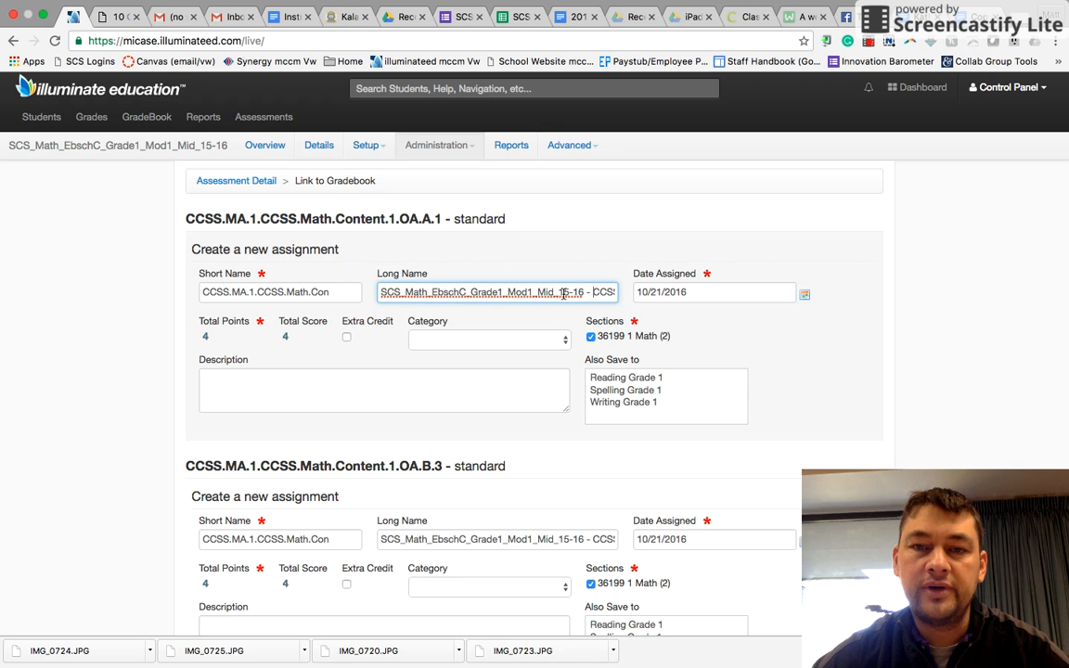
key(Right)
key(Right)
key(Right)
key(Right)
key(Right)
key(Right)
key(Right)
key(Right)
key(Right)
key(Right)
key(Right)
key(Right)
key(Right)
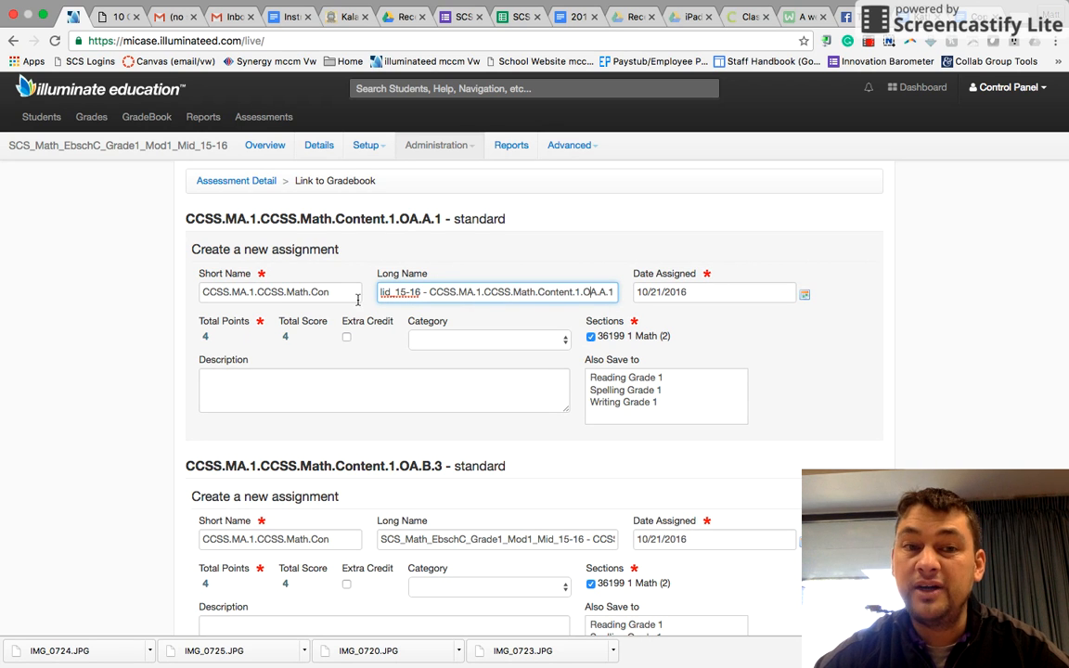
click(329, 291)
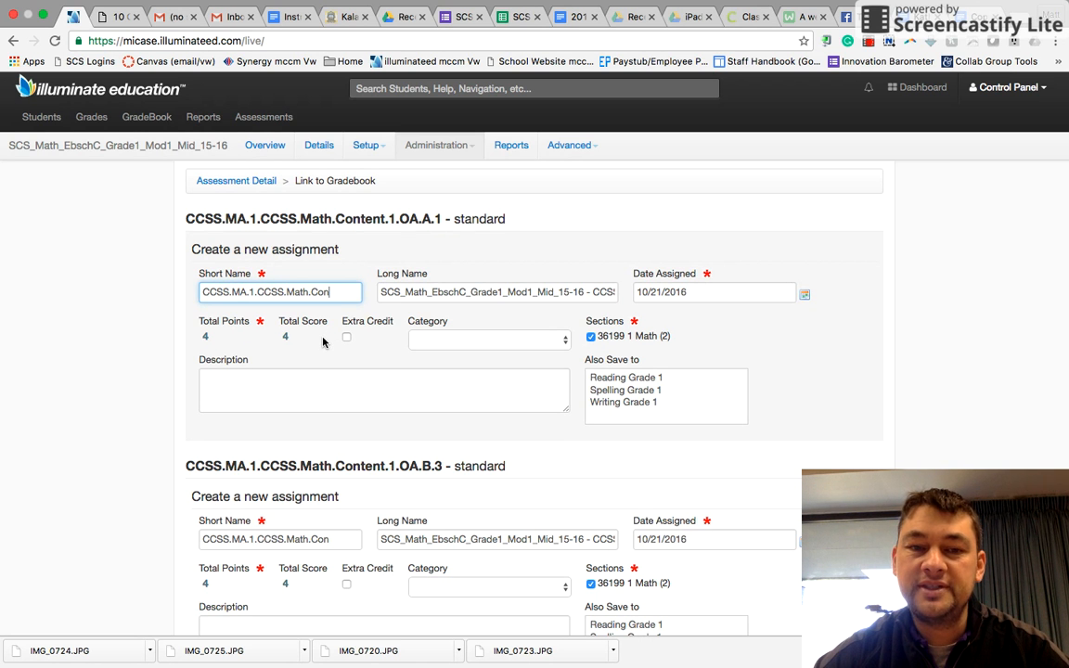
scroll(323, 342, down, 5)
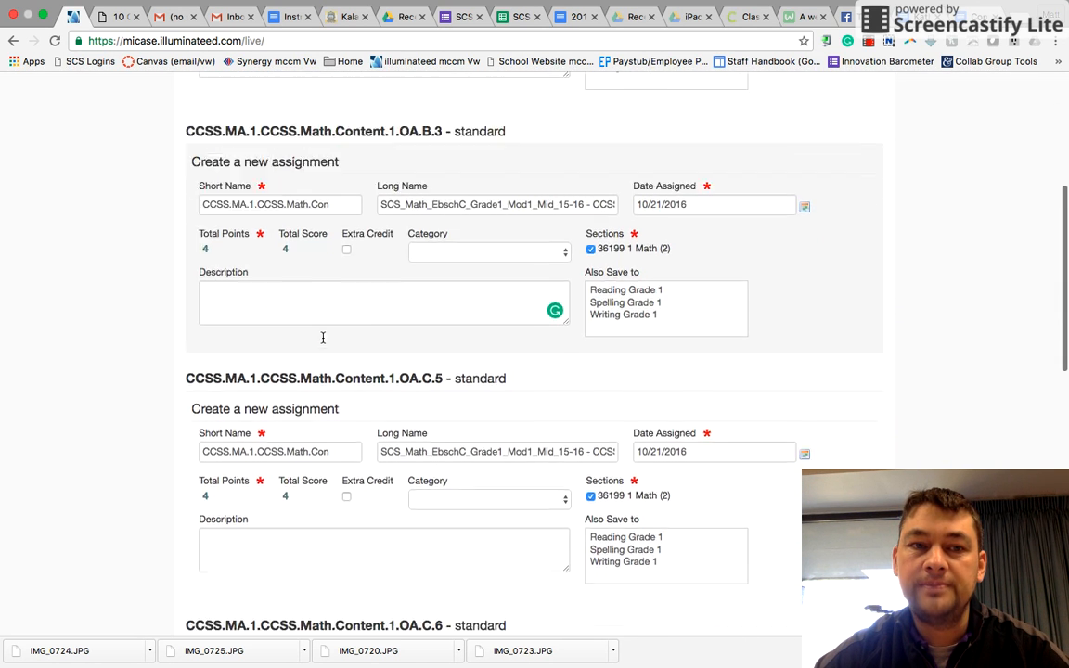
scroll(323, 338, down, 5)
scroll(323, 338, up, 10)
scroll(322, 338, up, 3)
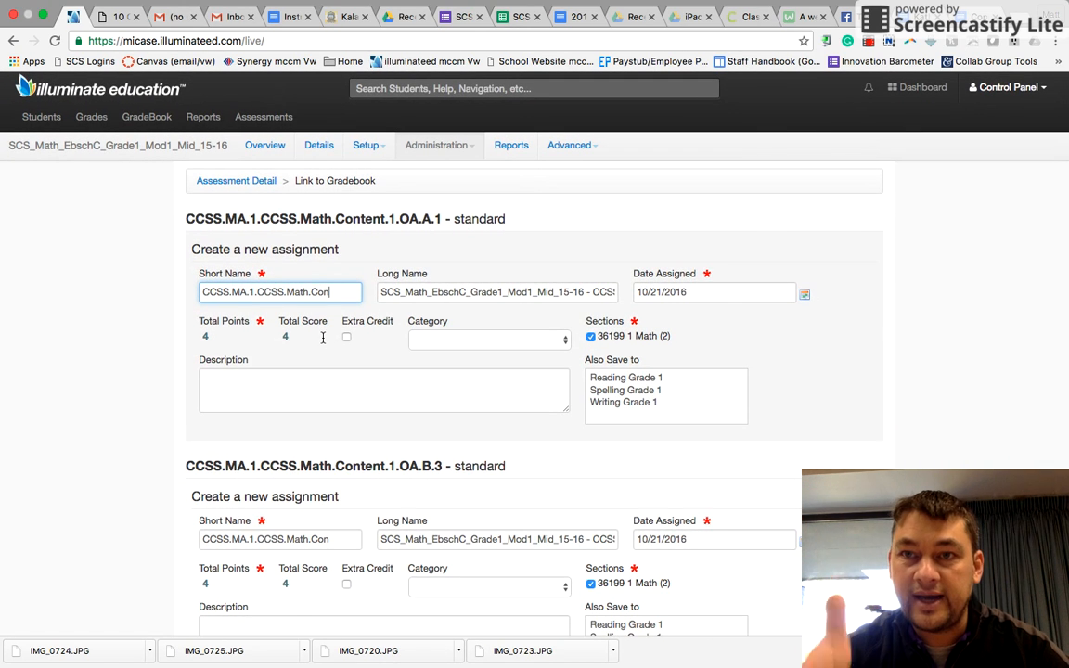
text(1)
Step: Set the next three short names to CCSS.MA.1.CCSS.Math.Con2, Con3 and Con4
click(333, 542)
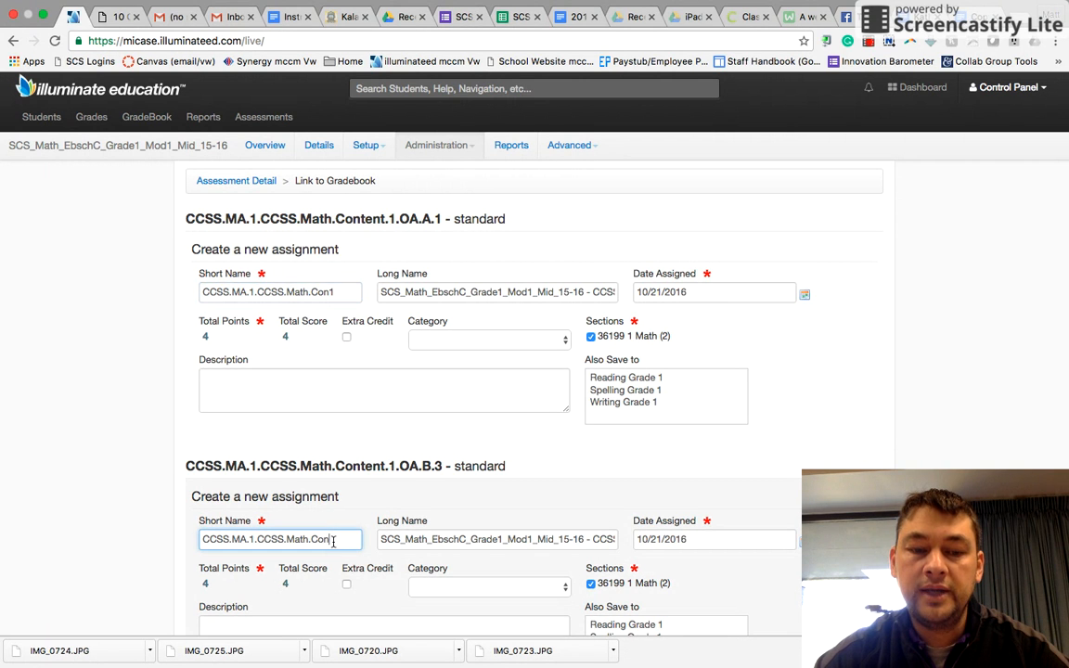
text(2)
scroll(334, 502, down, 5)
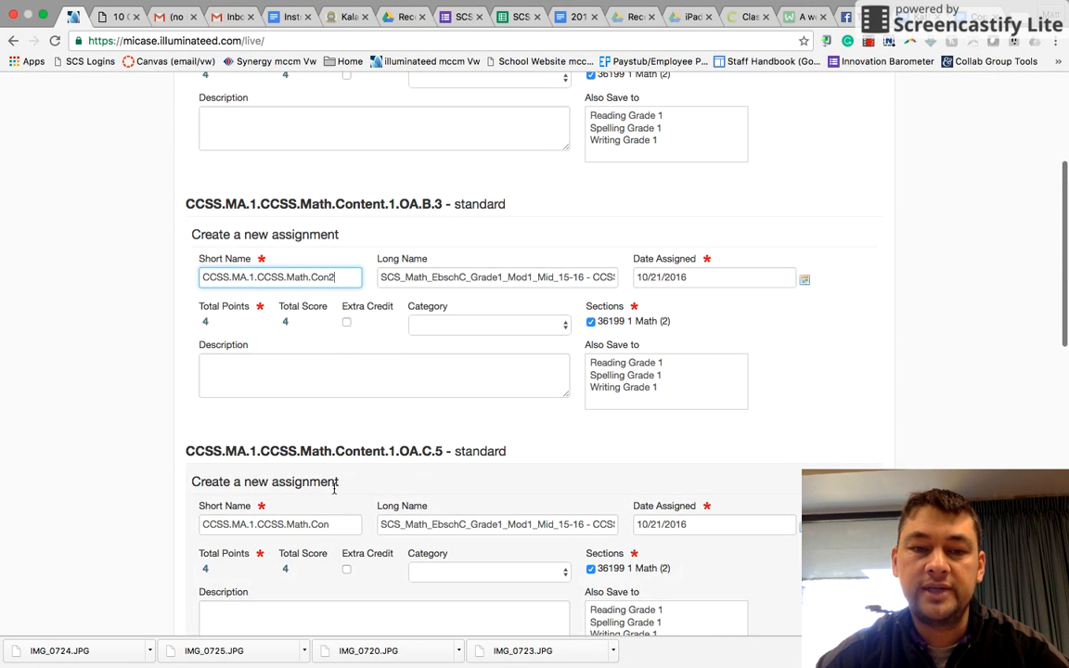
click(330, 528)
text(3)
scroll(334, 527, down, 5)
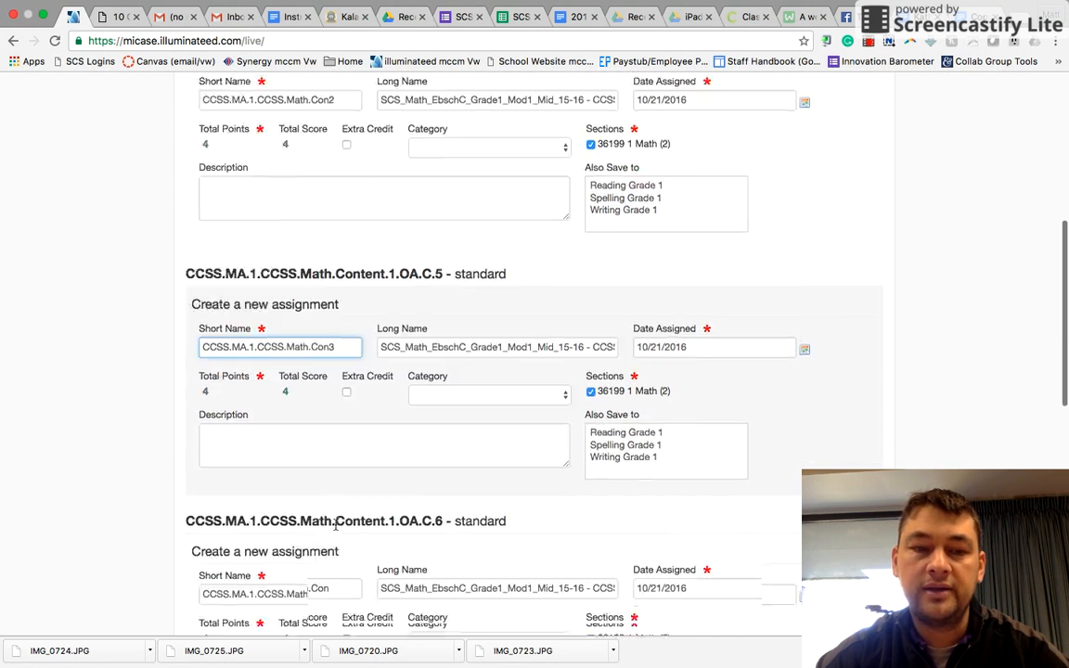
click(336, 492)
text(4)
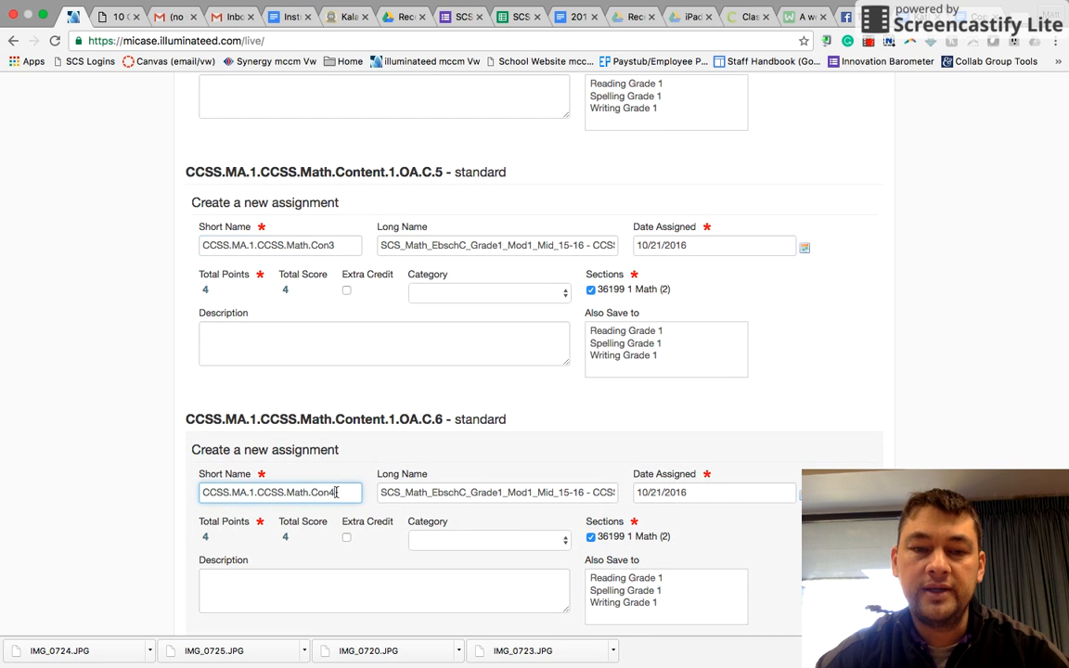
Step: Set the last two short names to CCSS.MA.1.CCSS.Math.Con5 and Con6, then create and link the assignments
scroll(336, 491, down, 2)
click(350, 436)
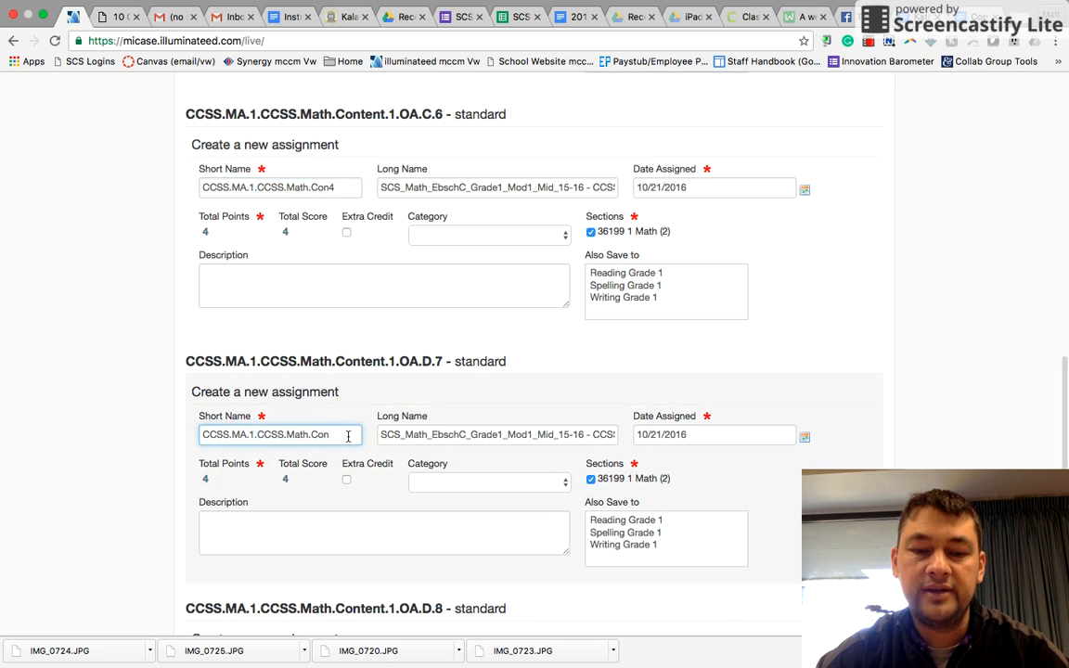
text(5)
scroll(348, 436, down, 2)
scroll(348, 436, down, 4)
click(339, 492)
scroll(338, 492, down, 2)
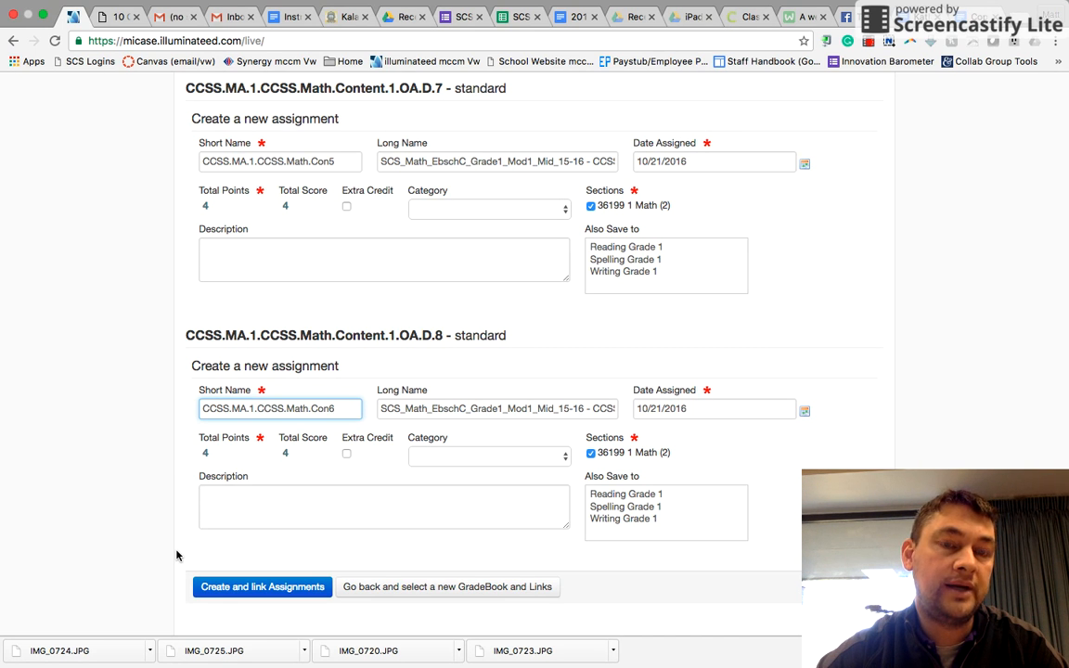
click(239, 598)
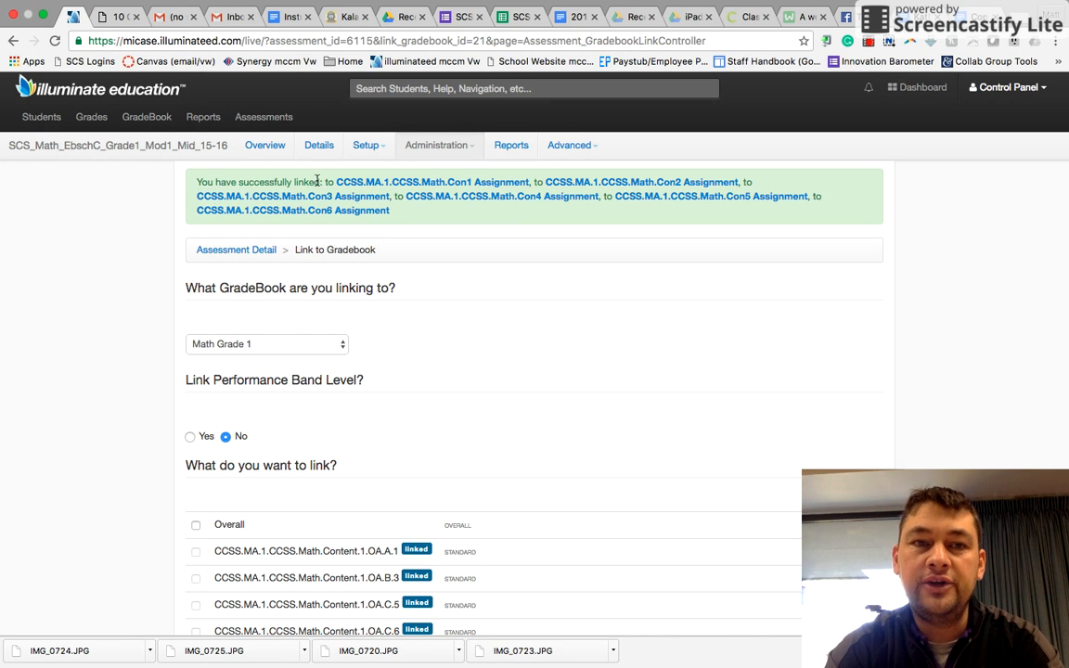
Step: Open the Math Grade 1 gradebook to view the linked standard assignments
click(153, 121)
click(158, 164)
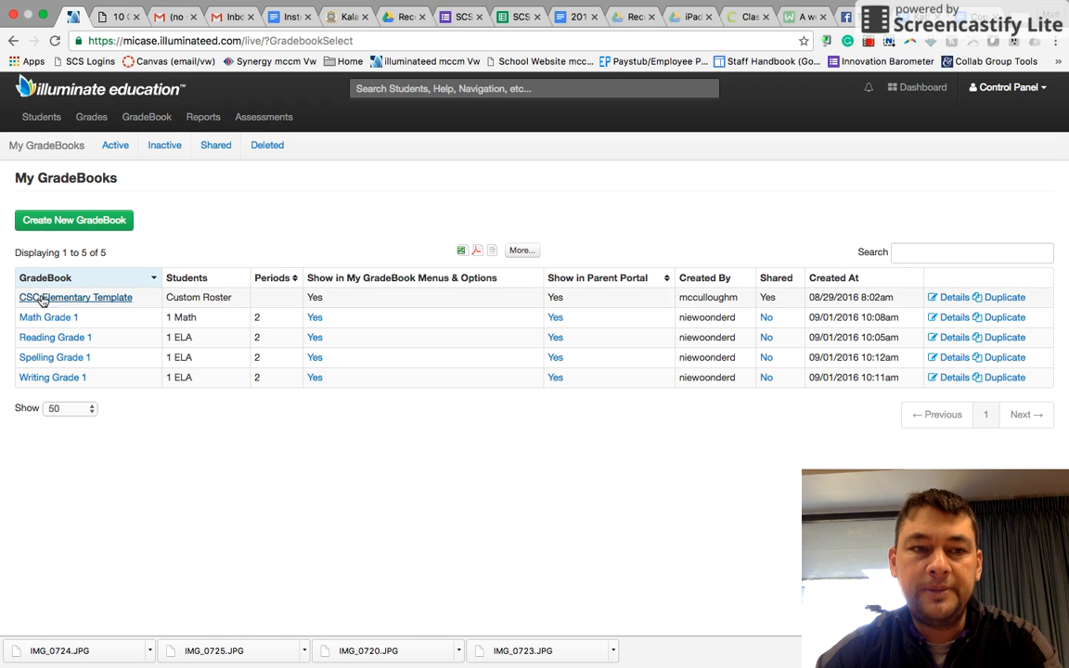
click(48, 318)
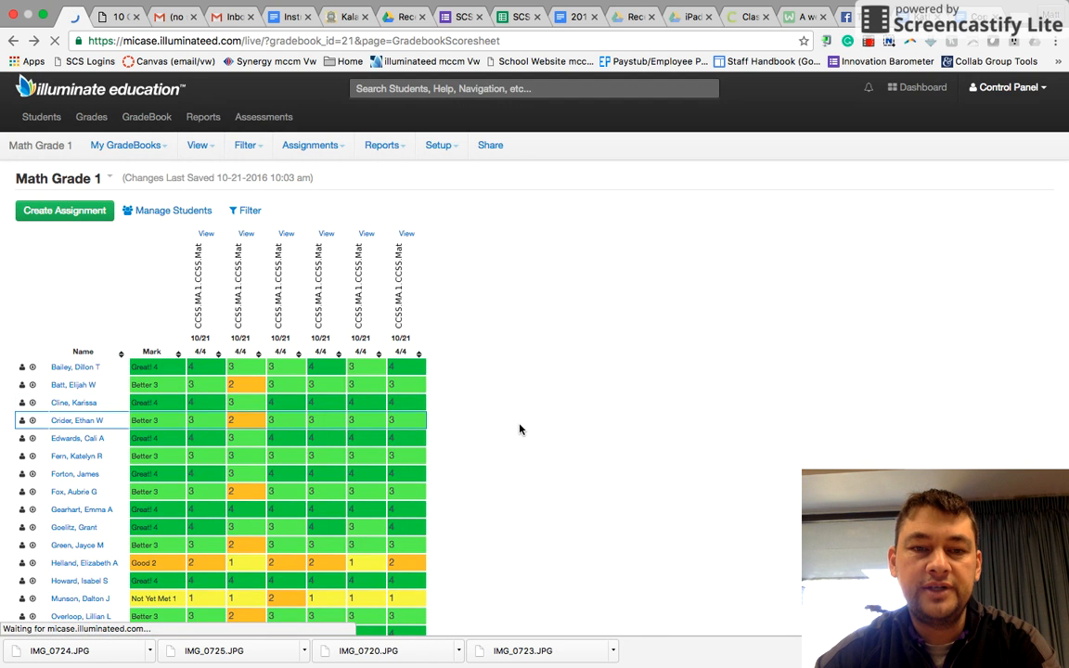
scroll(527, 428, down, 2)
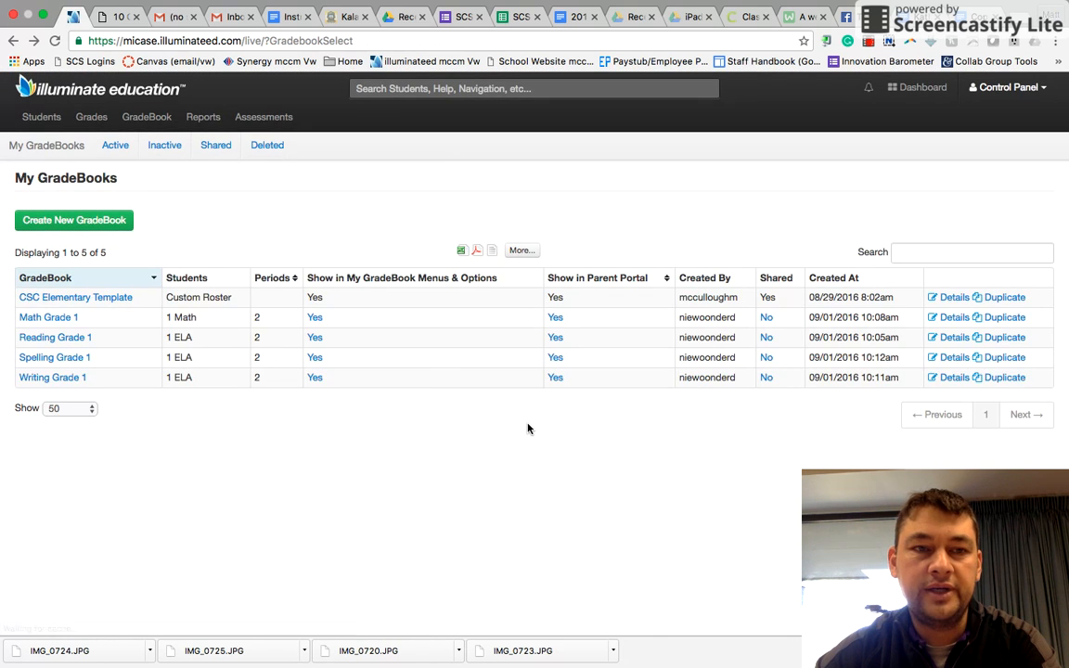
click(47, 318)
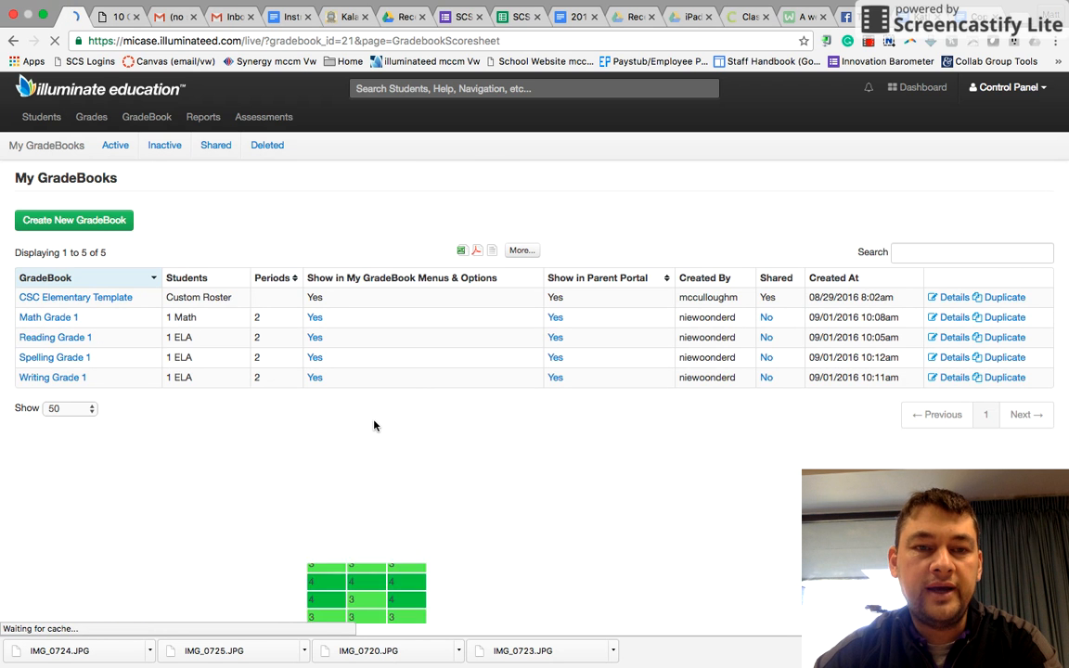
scroll(489, 453, down, 5)
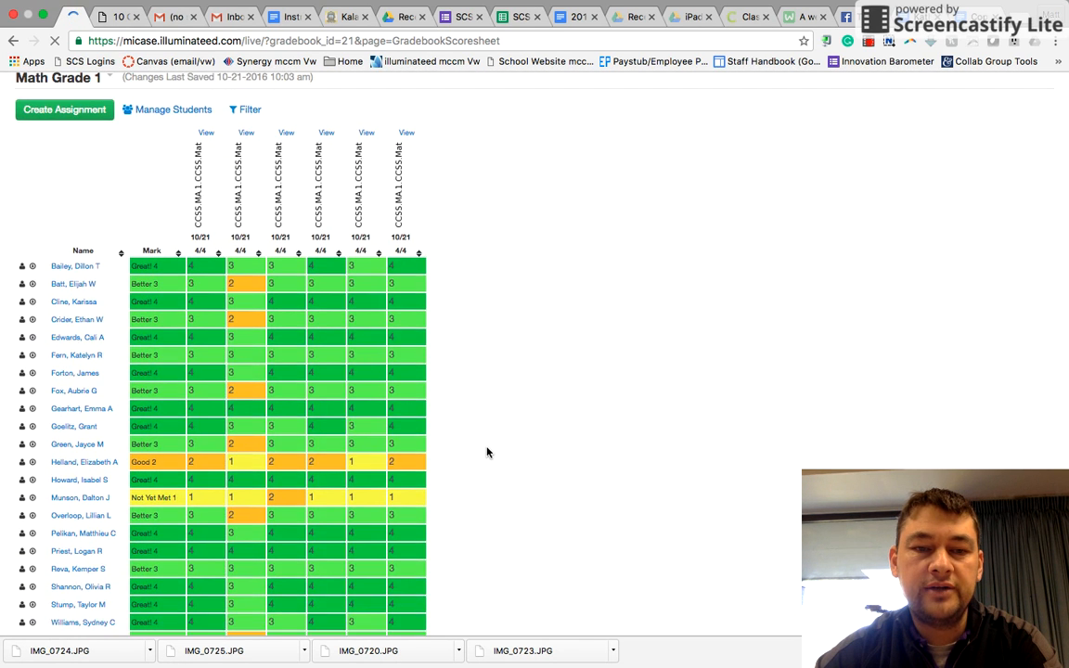
scroll(487, 453, up, 3)
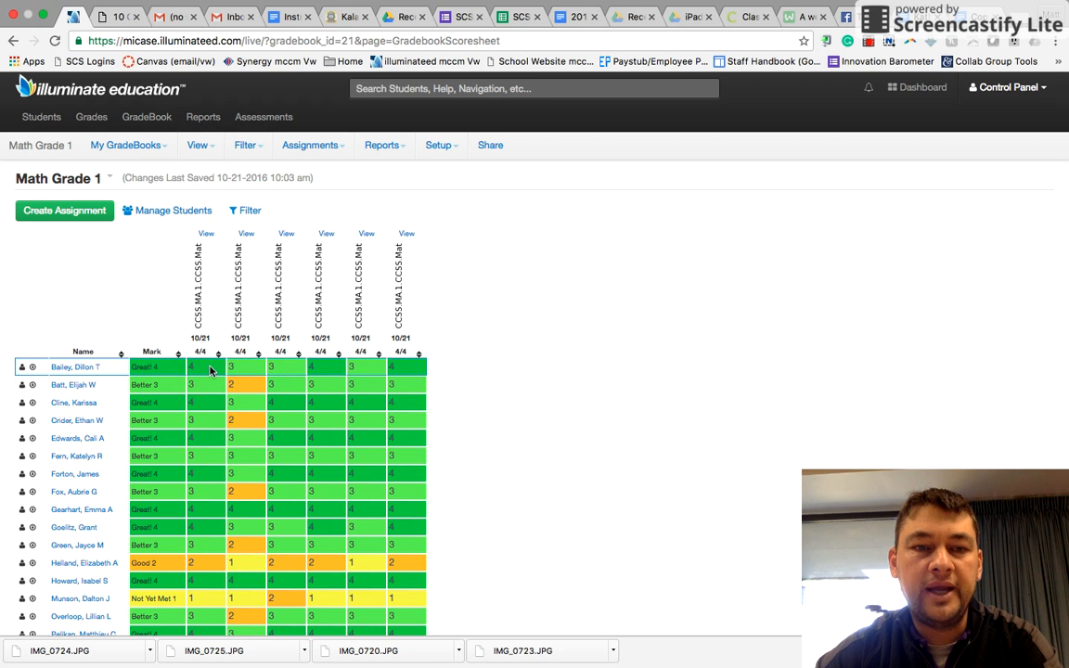
mouse_move(209, 256)
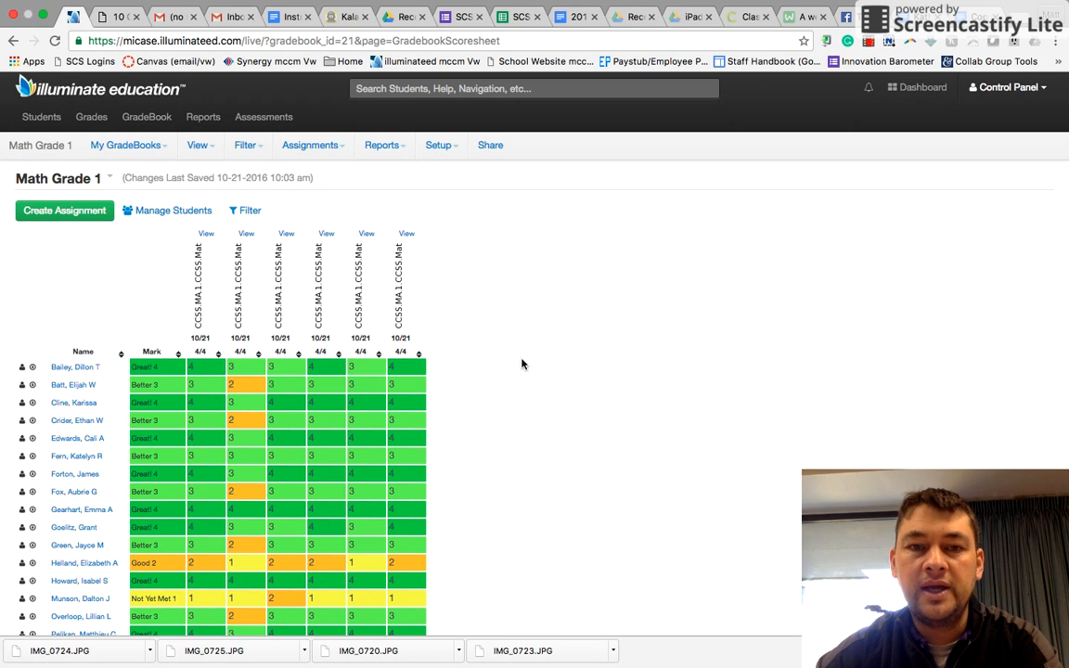
Step: Open the Standards Progress Report and select grading period MP1
click(380, 152)
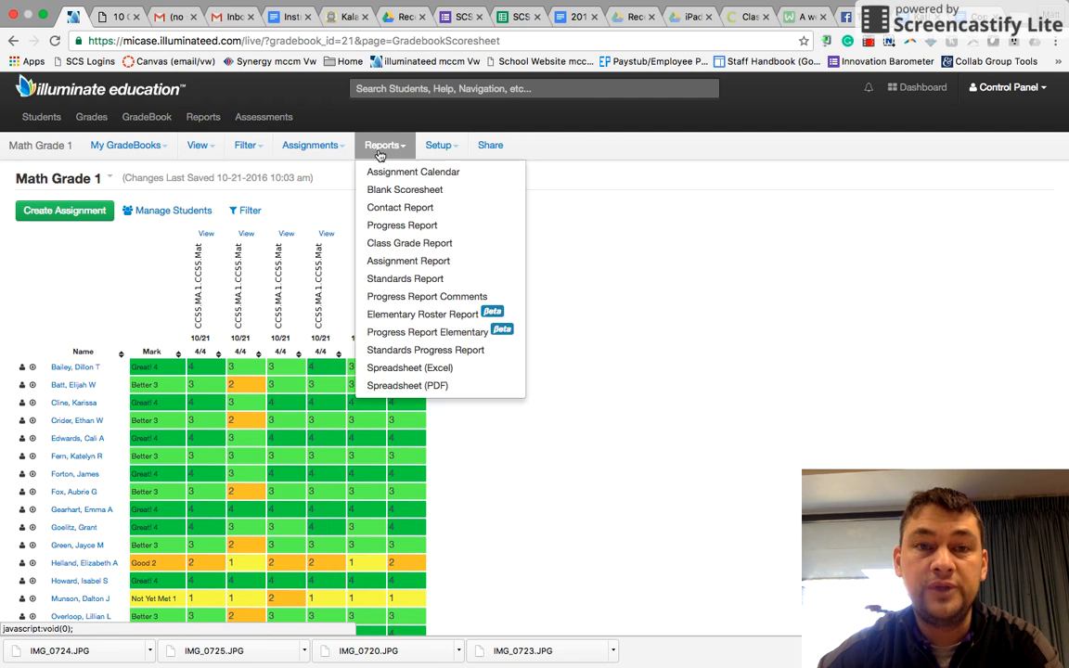
click(382, 350)
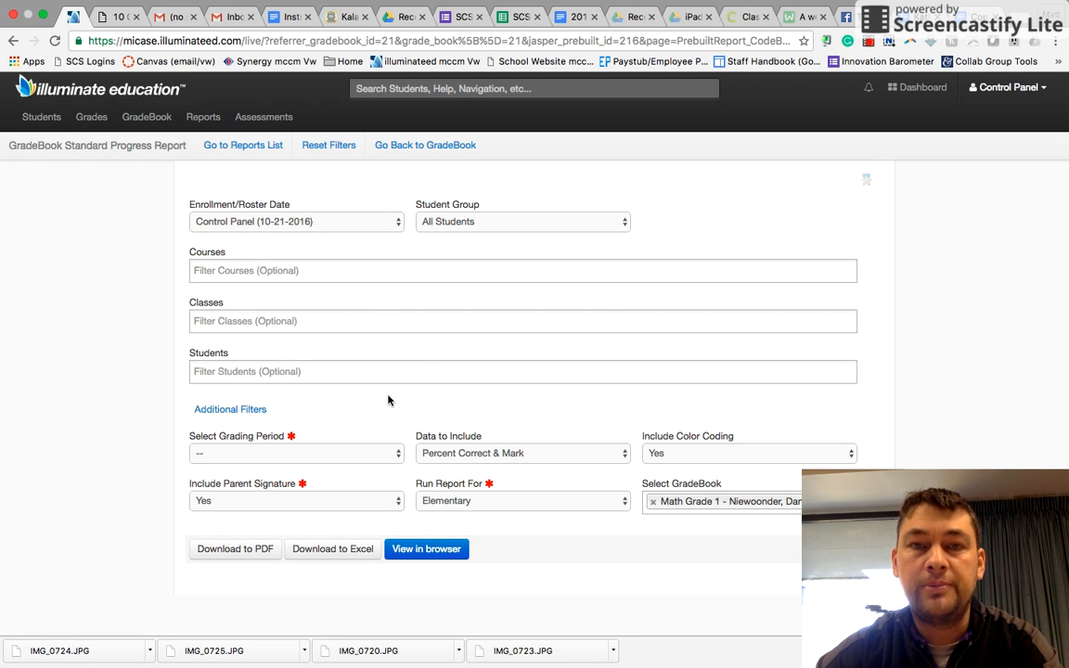
click(392, 453)
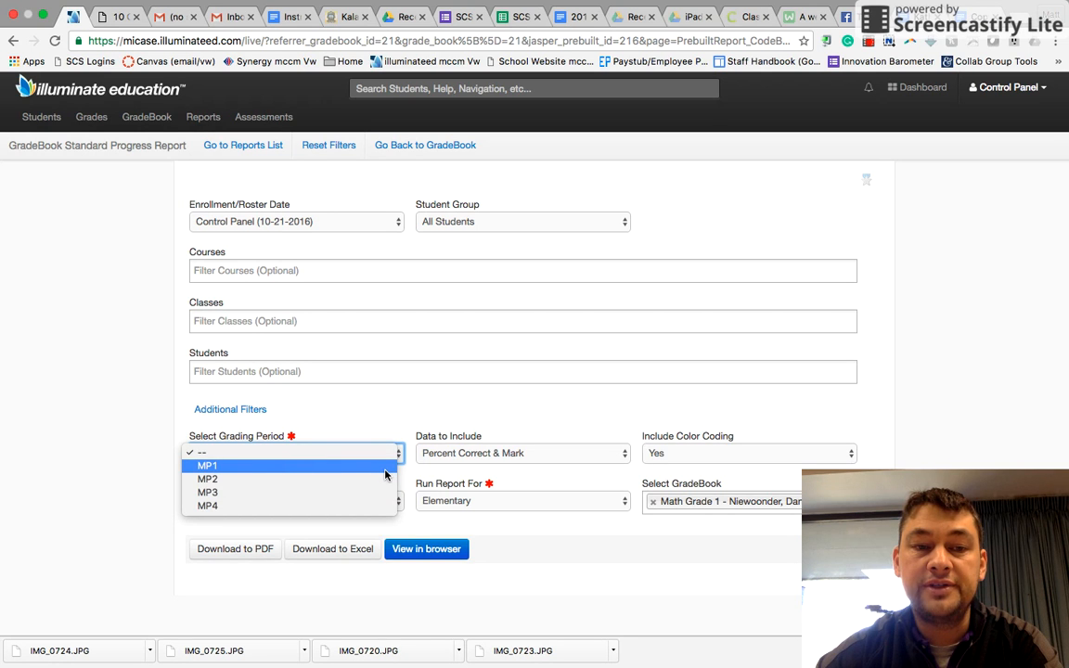
click(385, 472)
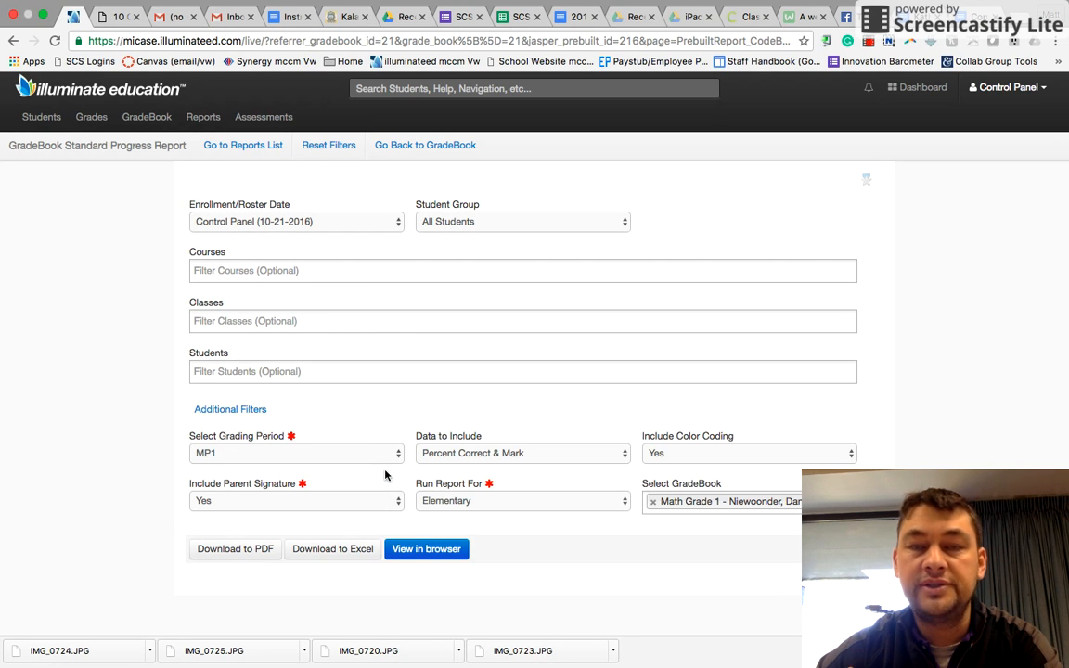
Step: Set the data to include to Mark Only and view the report in the browser
click(449, 453)
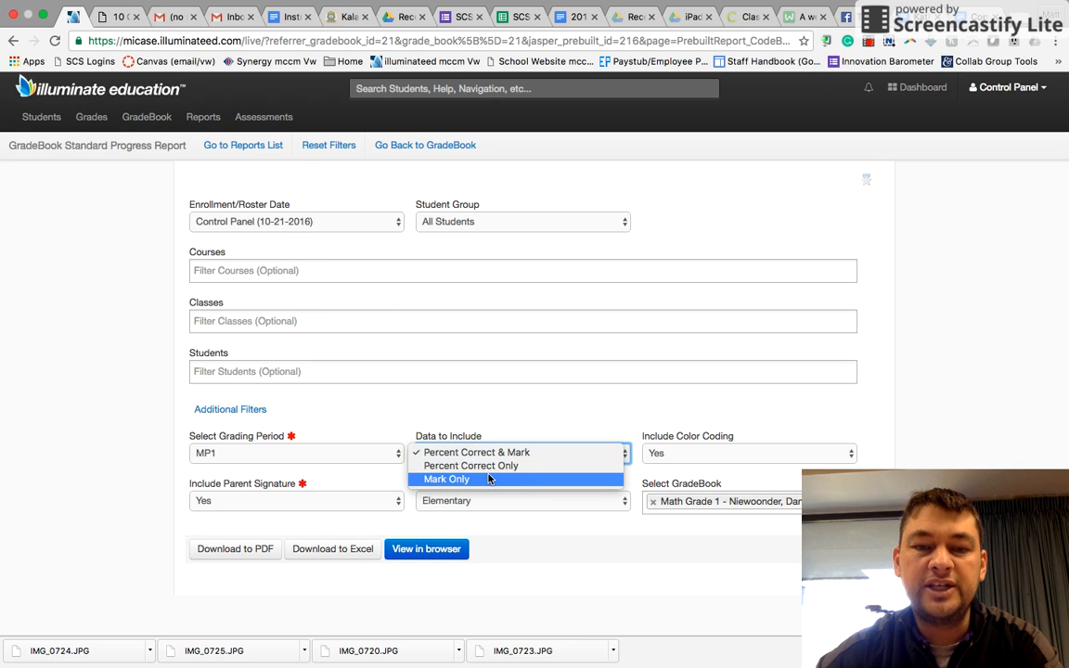
click(490, 479)
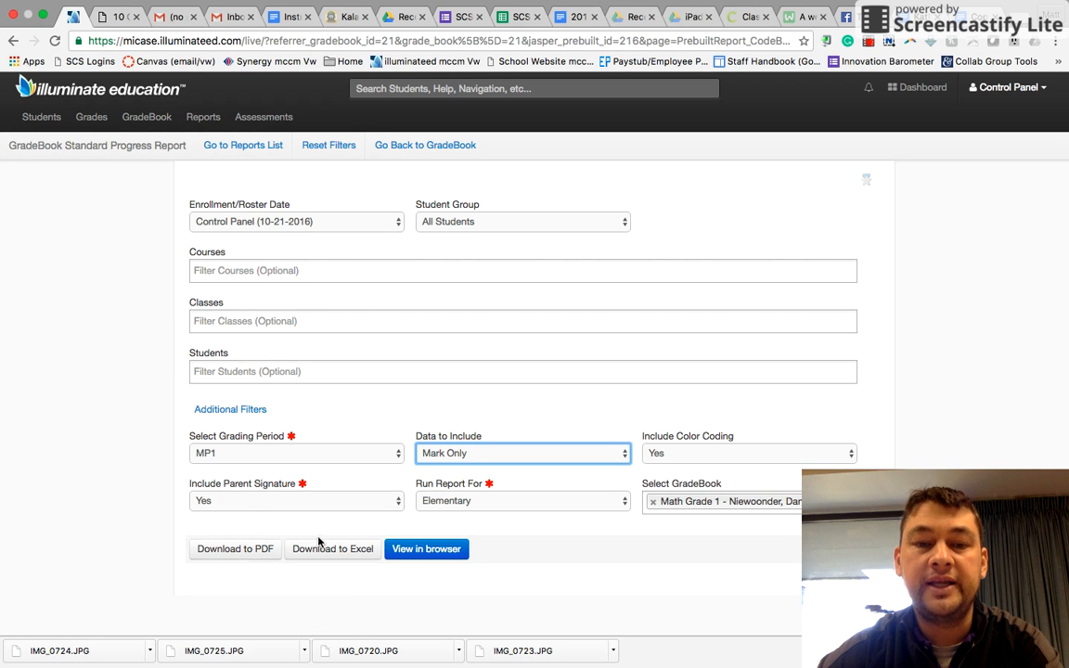
click(414, 551)
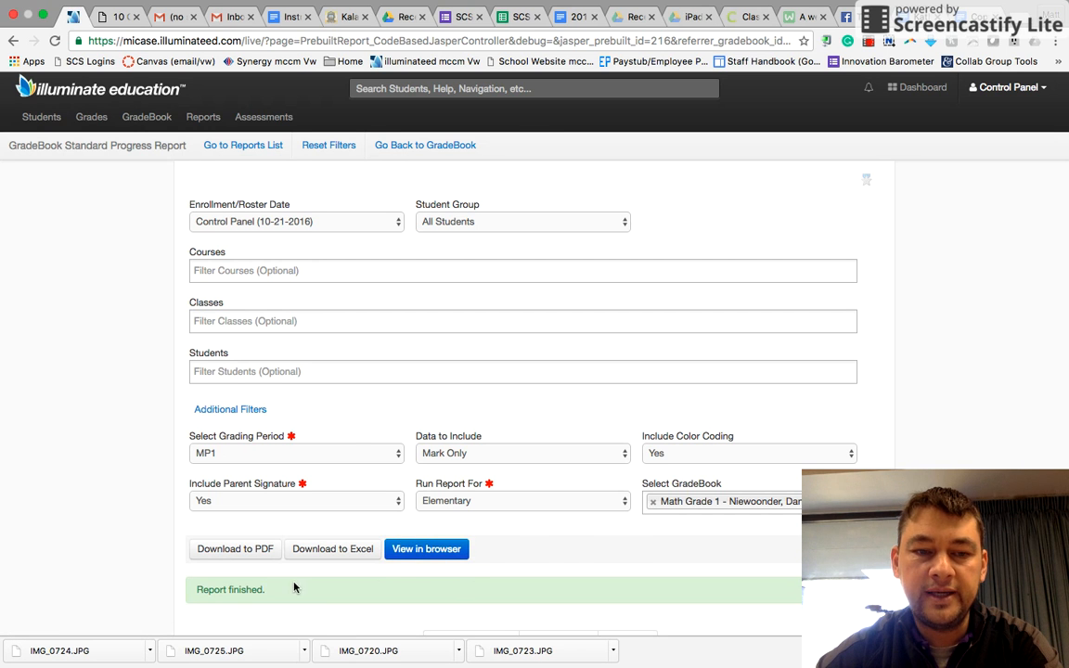
Step: Scroll through the report pages for each student's standard marks
scroll(332, 595, down, 5)
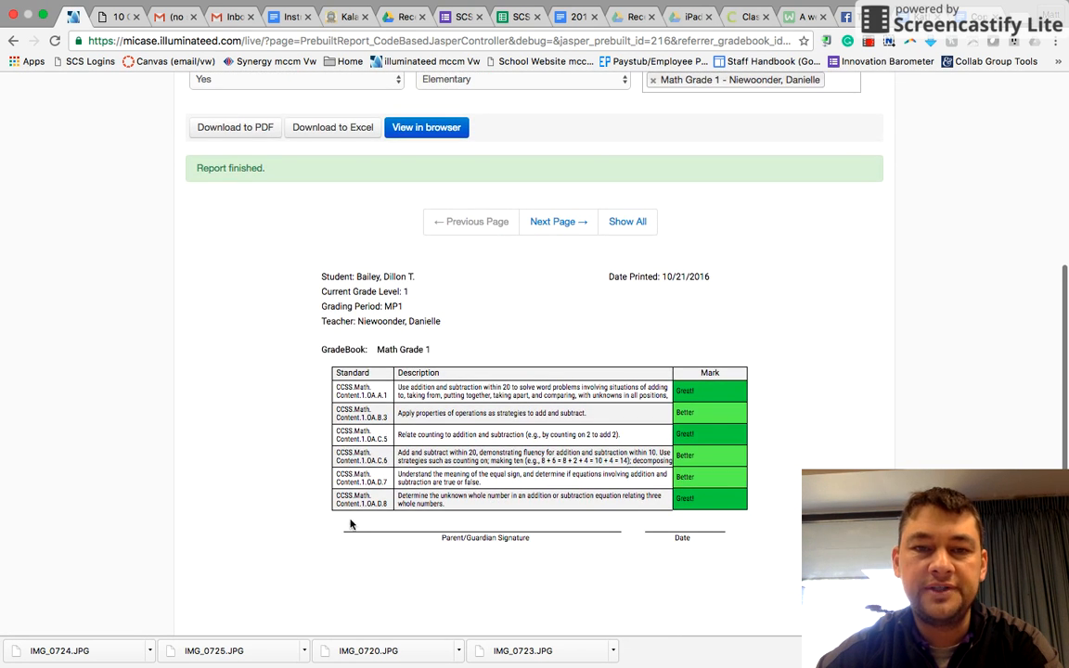
scroll(413, 331, down, 1)
scroll(413, 331, down, 2)
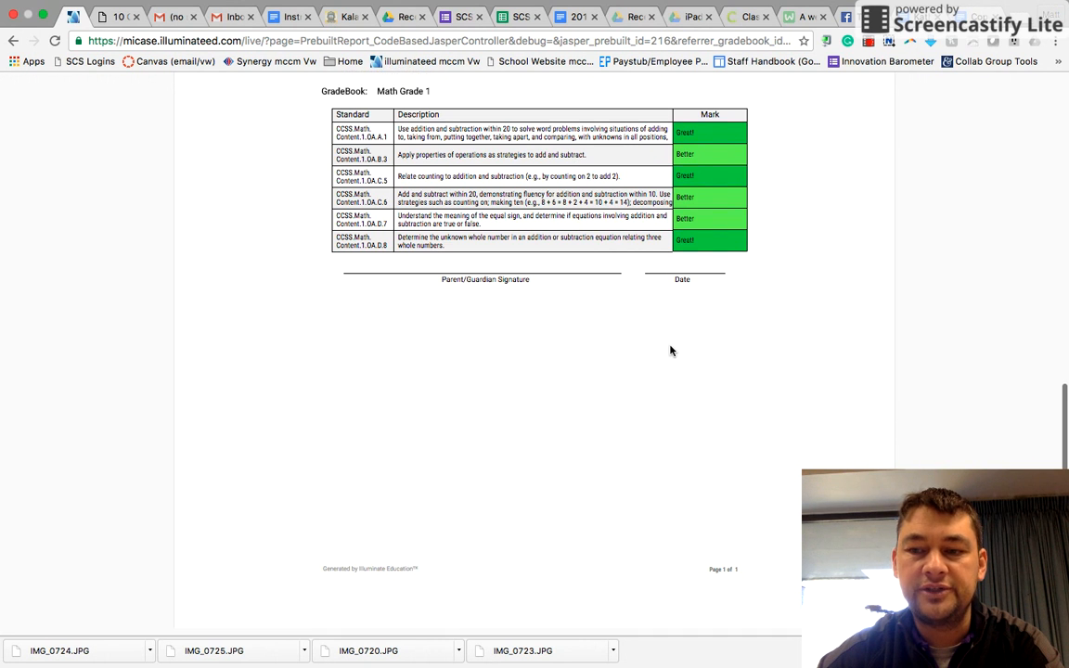
scroll(670, 351, up, 4)
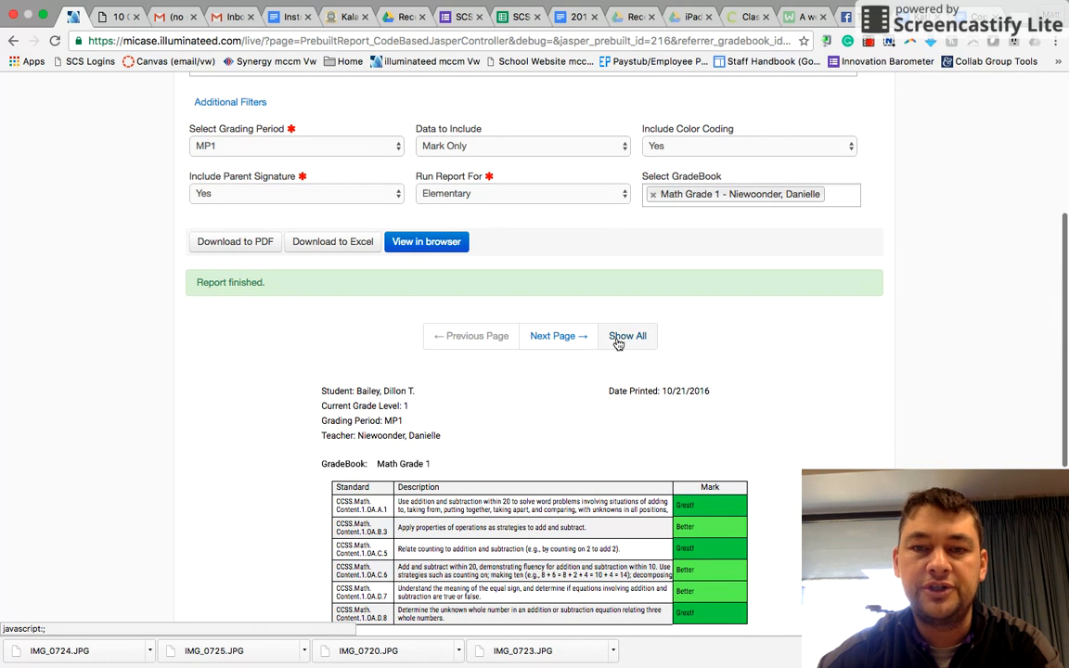
click(561, 338)
scroll(563, 339, down, 1)
scroll(538, 371, down, 3)
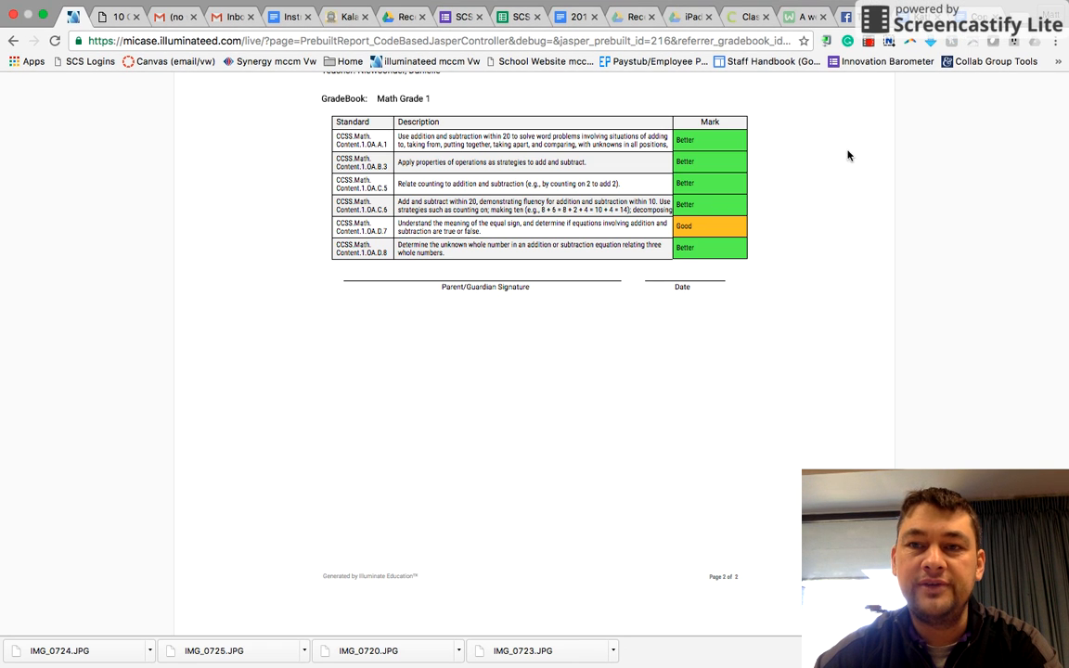
click(870, 43)
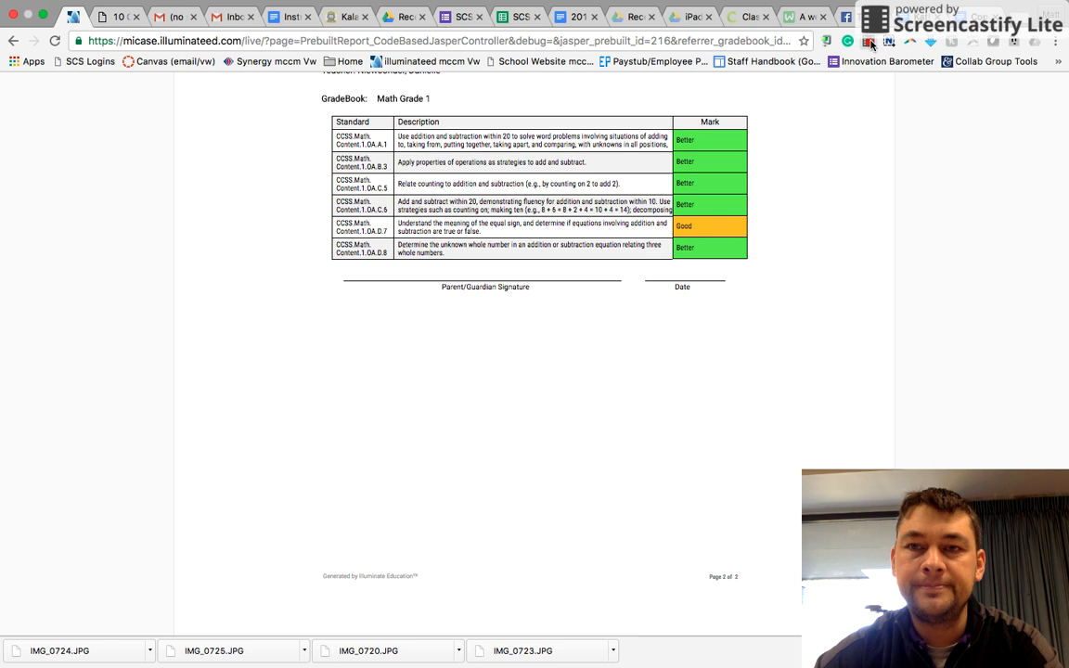